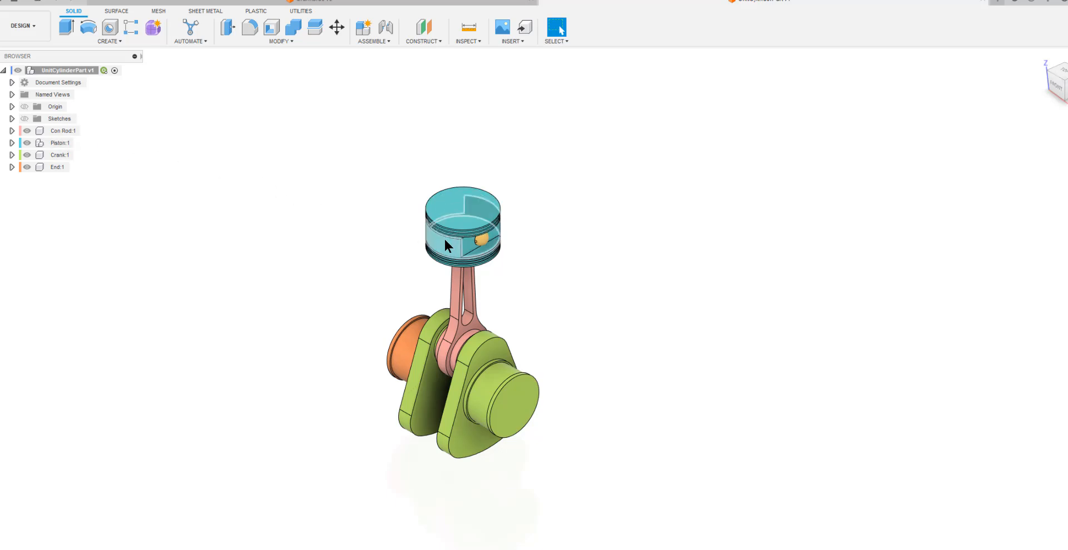
Examine the Piston component's contents and highlight its nested Pin component in the model
click(12, 142)
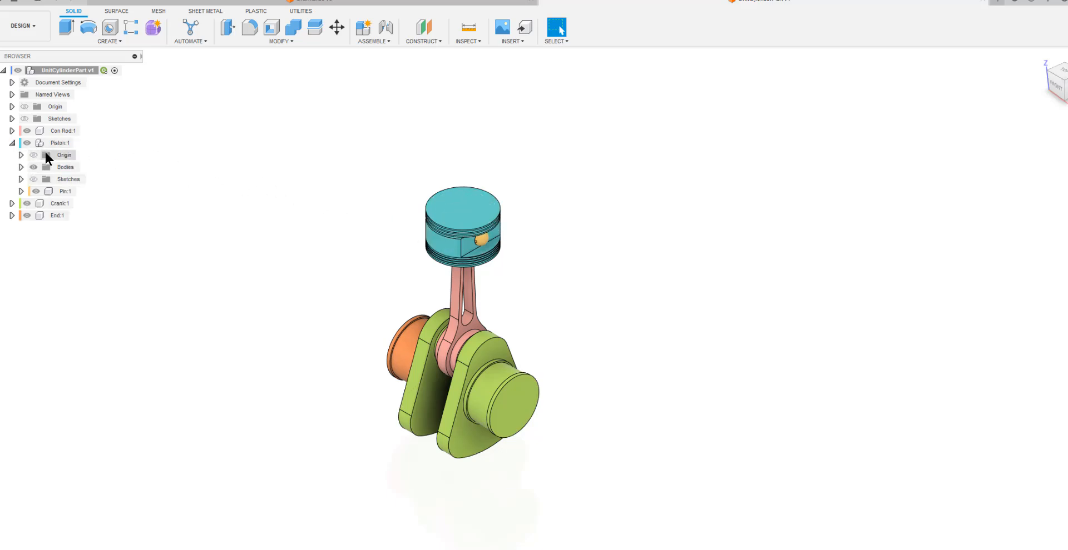
click(62, 191)
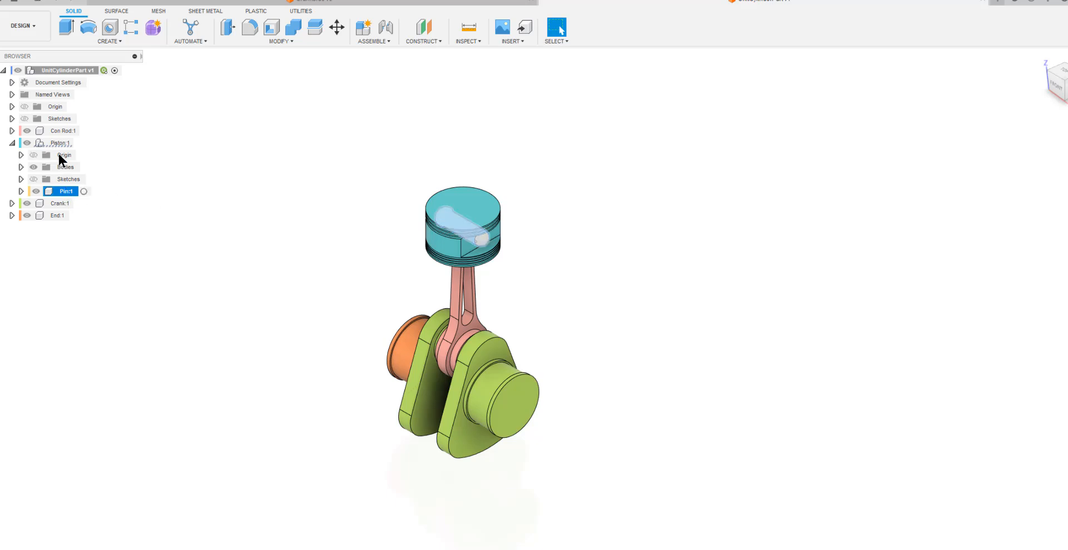
click(11, 142)
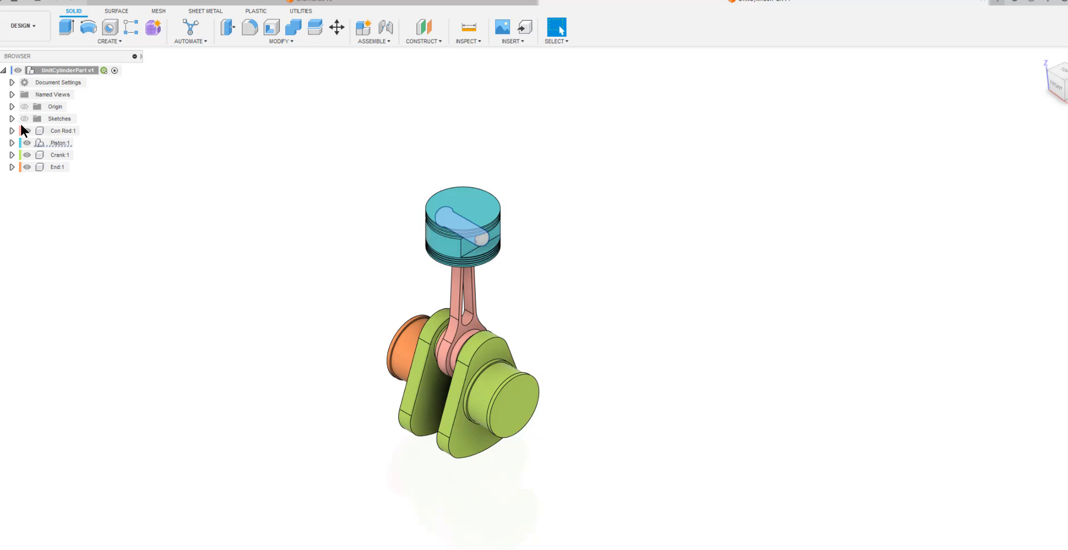
click(34, 69)
click(171, 143)
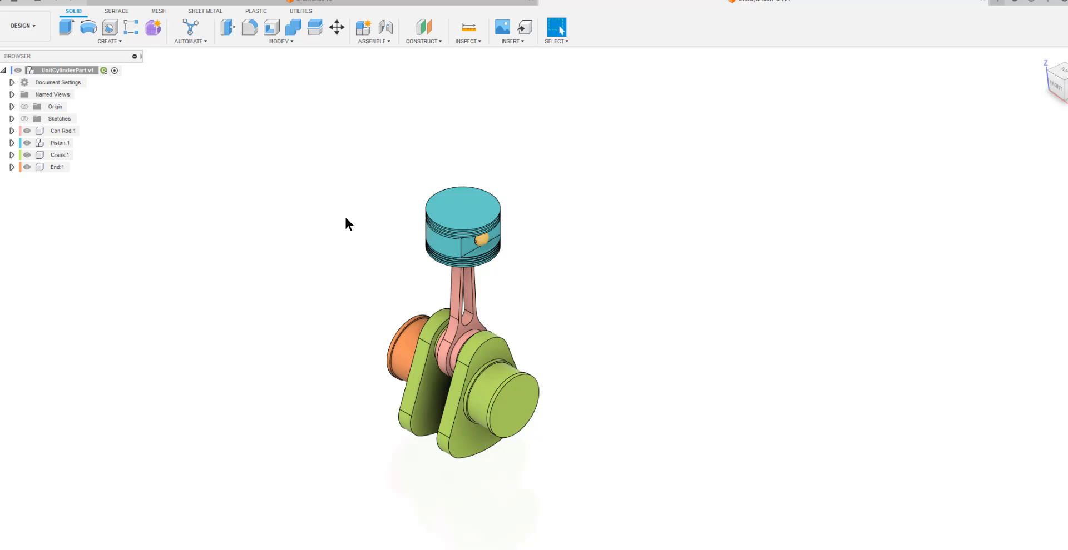
Pull the End, Con Rod and Crank components freely apart from the piston
drag(411, 333, 168, 231)
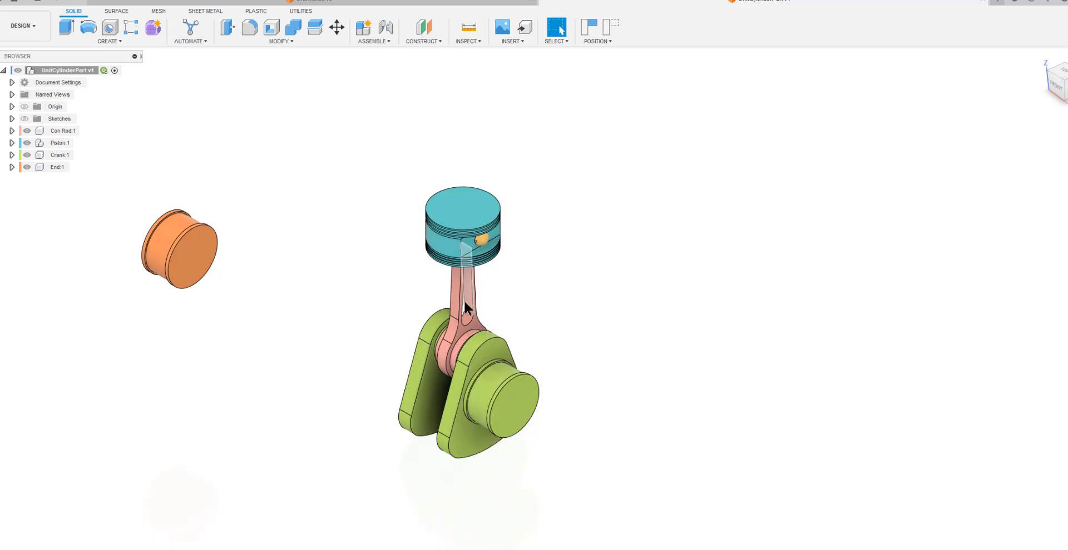
drag(460, 328, 752, 260)
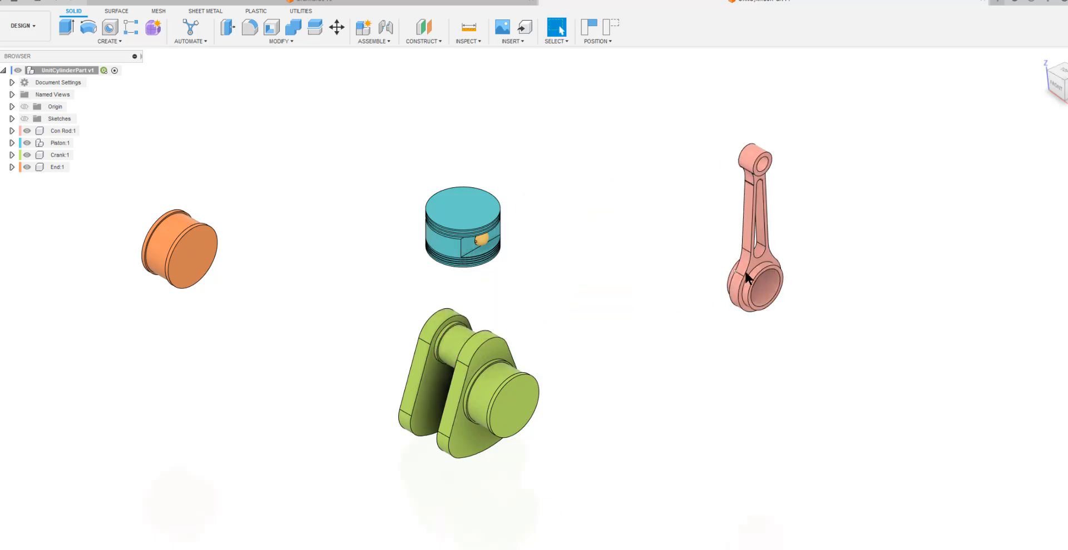
drag(748, 268, 625, 330)
drag(479, 358, 332, 274)
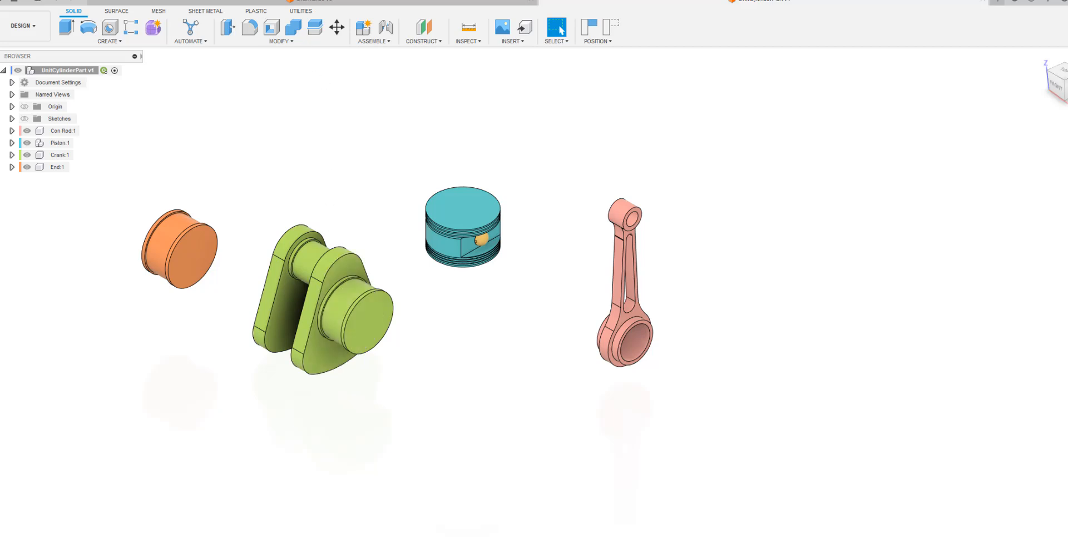
Undo all the component moves of the End, Con Rod and Crank
click(53, 1)
click(53, 1)
click(52, 2)
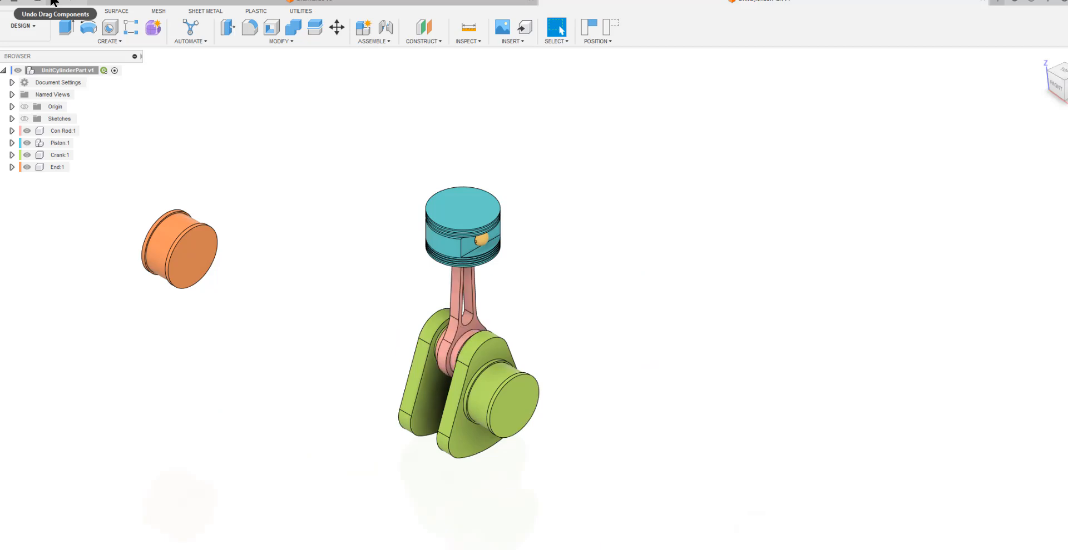
click(53, 1)
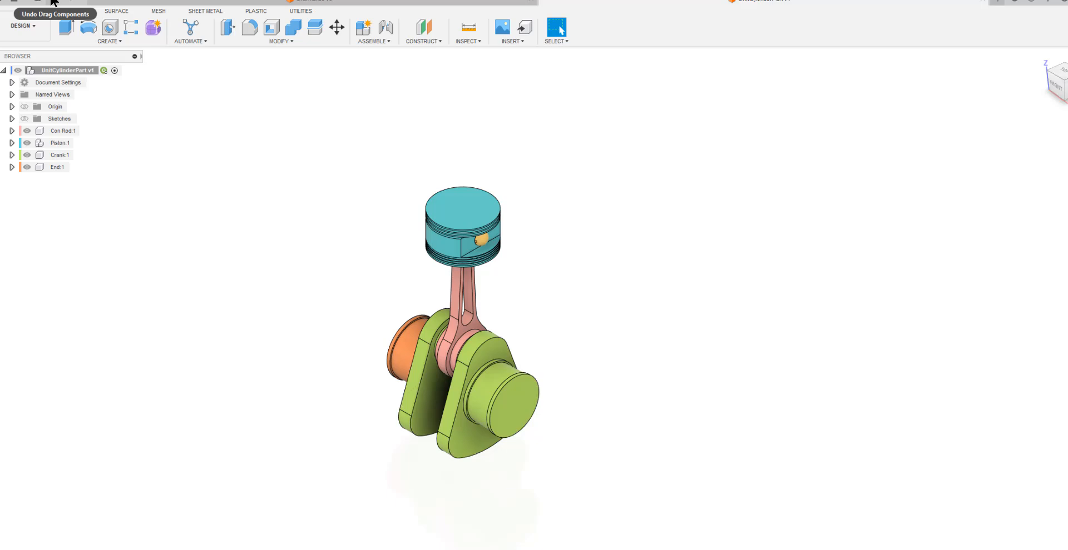
Create a sketch on the piston's flat top face and select the face's circular outline
click(121, 42)
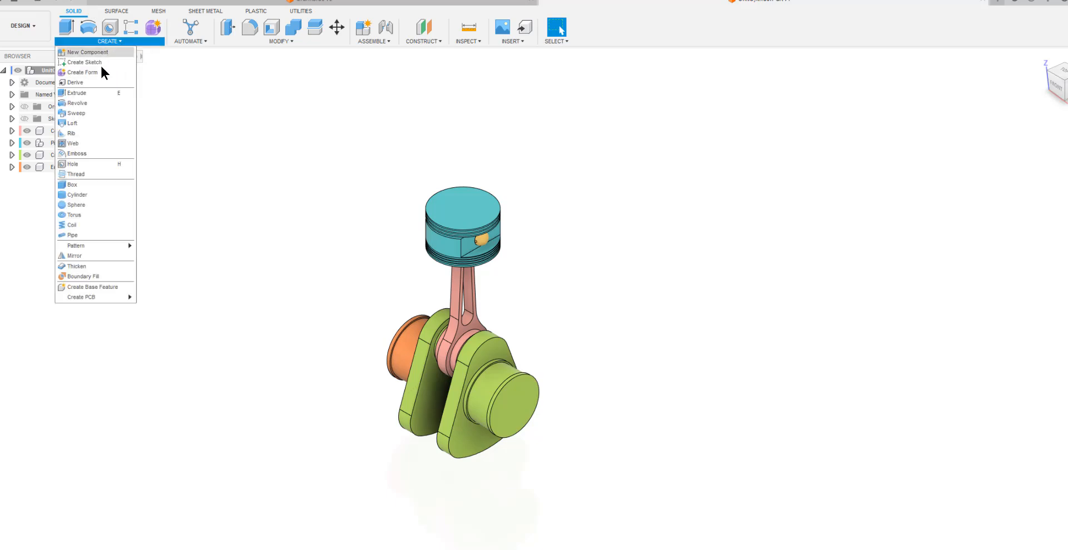
click(75, 63)
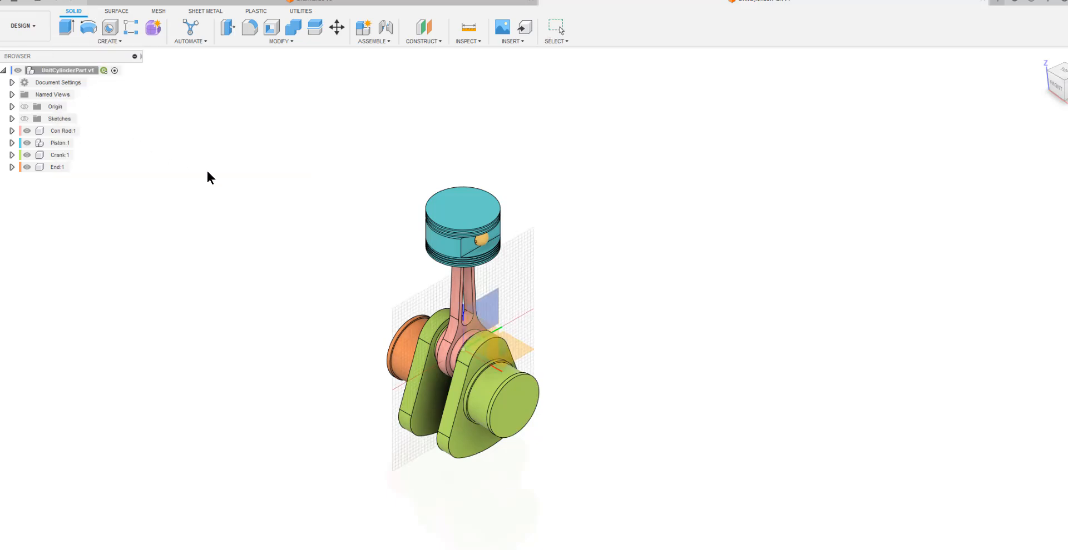
click(463, 209)
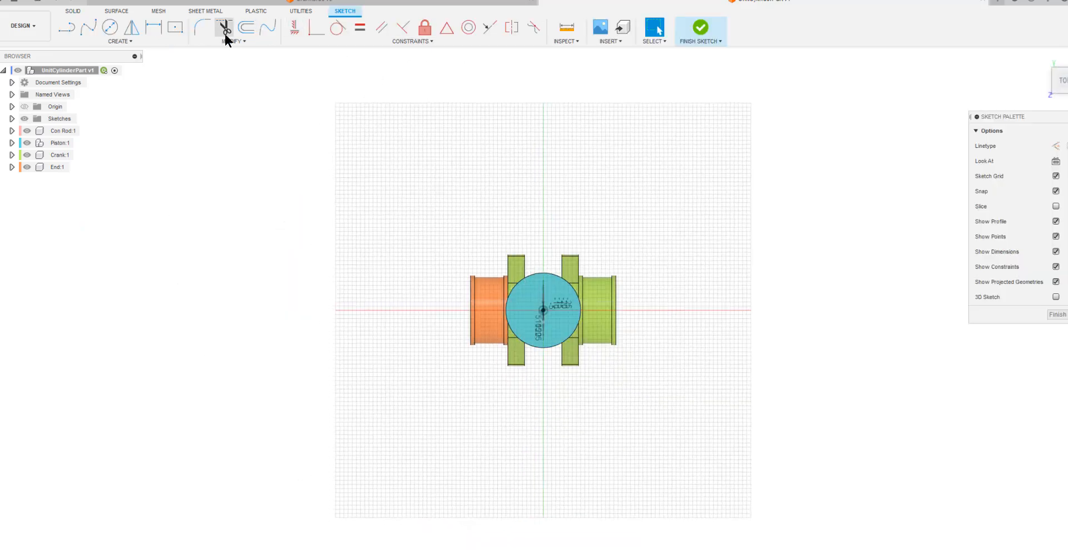
click(122, 42)
mouse_move(89, 193)
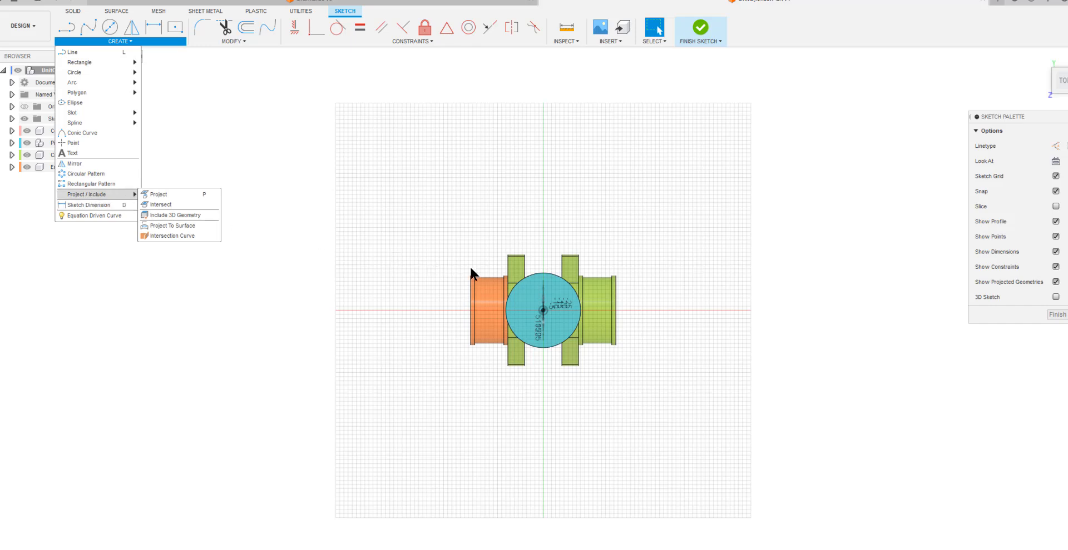
click(563, 276)
click(563, 277)
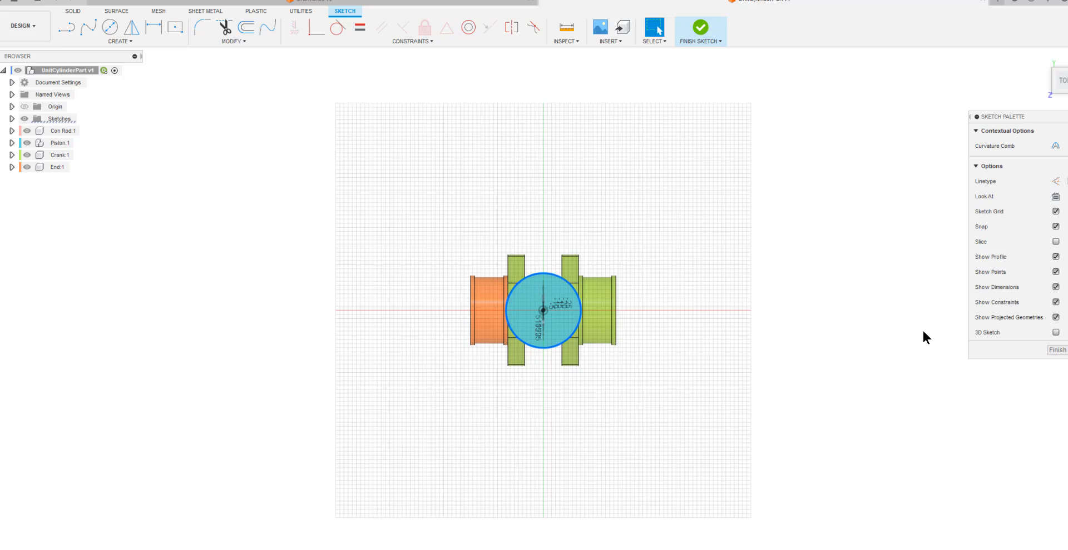
Hide the Con Rod, Piston, Crank and End components so only the sketch geometry shows
click(24, 132)
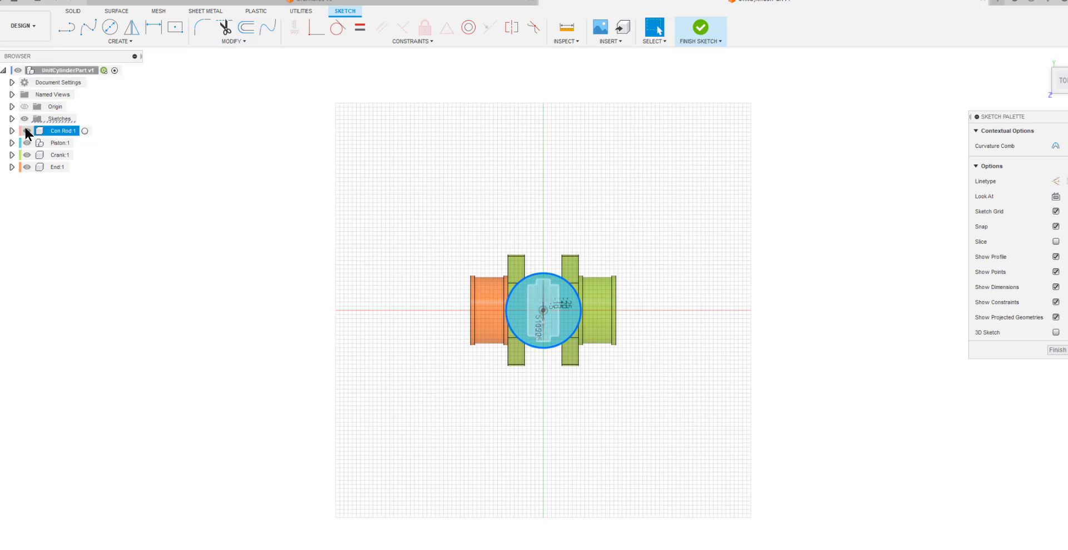
click(26, 131)
click(26, 142)
click(25, 155)
click(26, 167)
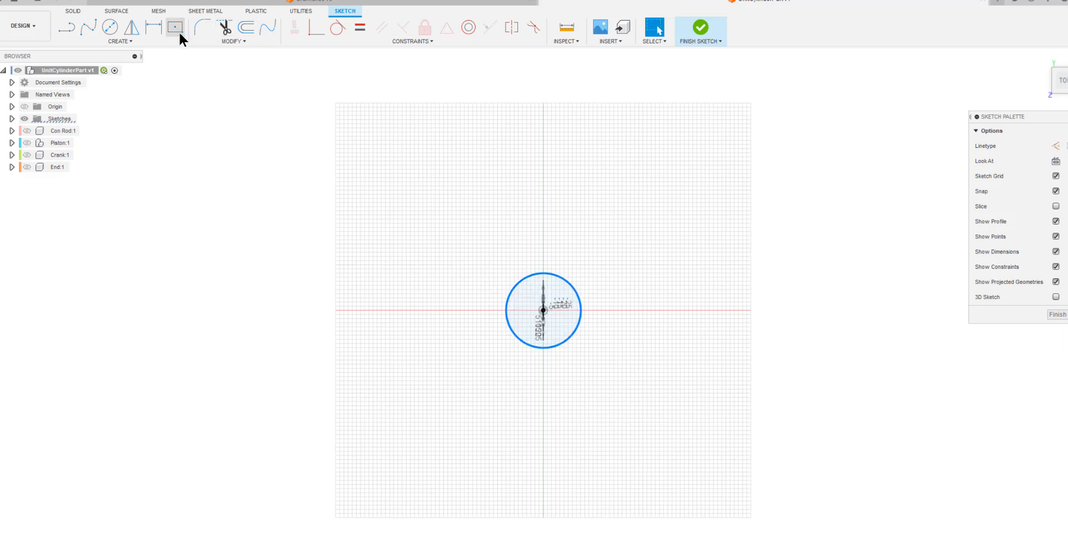
Draw a circle from the piston outline's centre, sized to match the outline
click(111, 30)
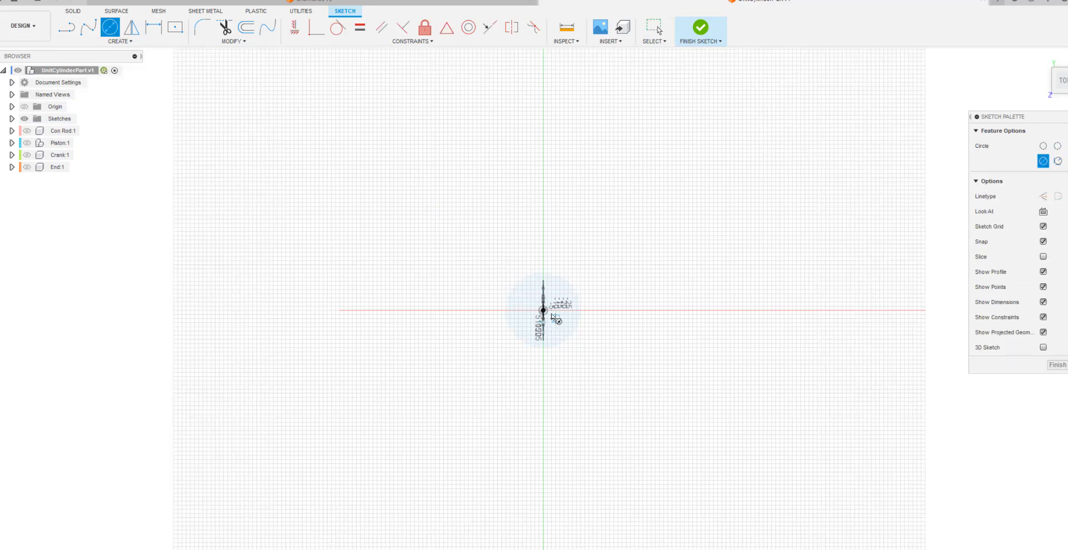
click(542, 310)
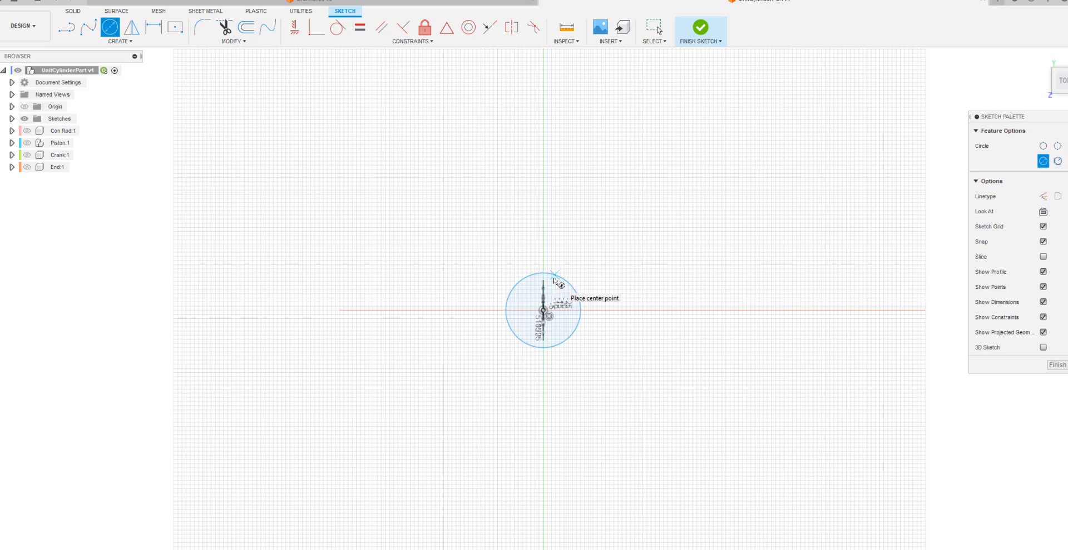
key(Return)
key(Escape)
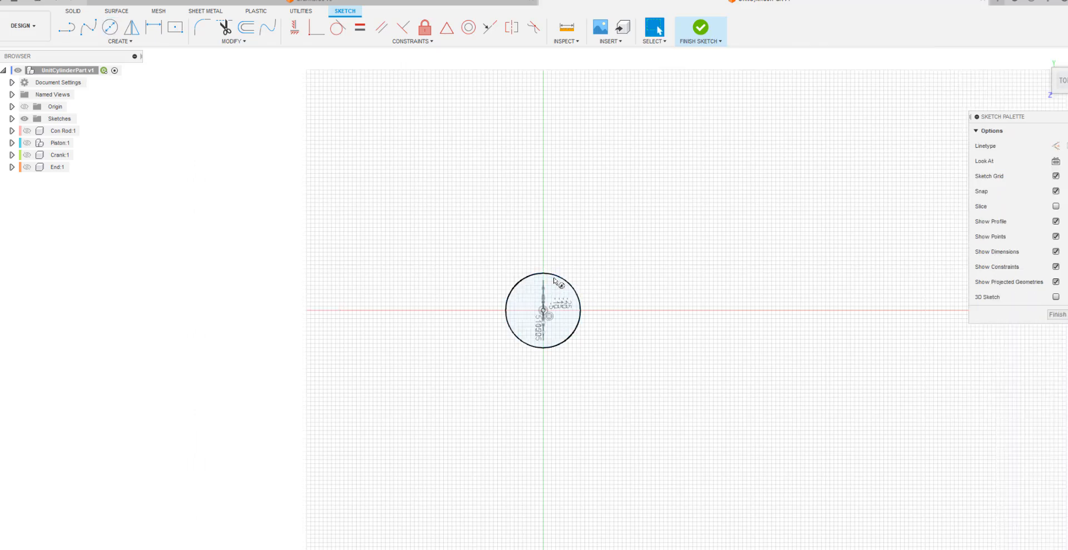
Offset the piston-sized circle outward by 12 mm to form the cylinder wall
click(244, 41)
click(244, 27)
click(518, 279)
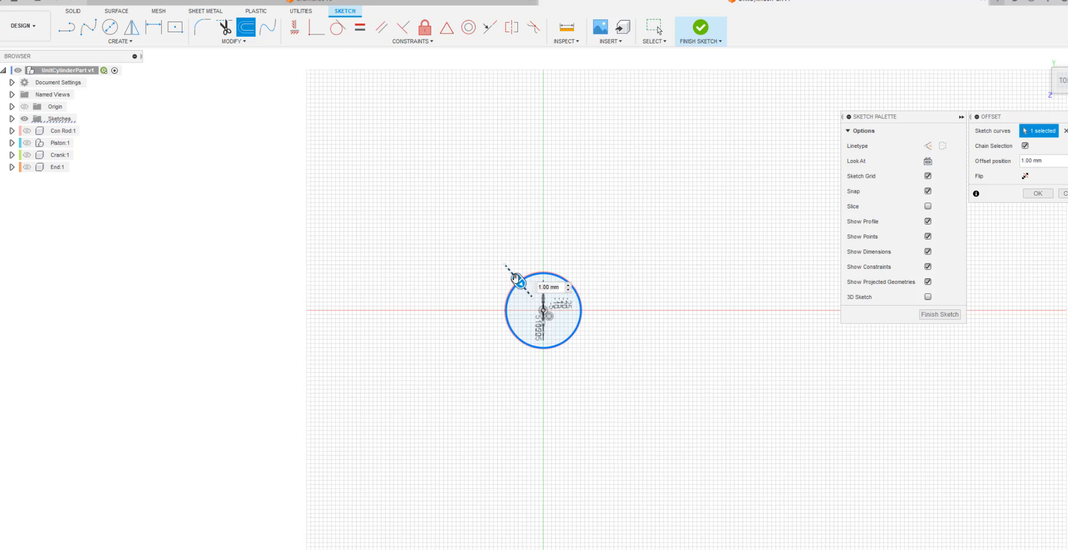
drag(516, 278, 514, 277)
drag(514, 278, 514, 278)
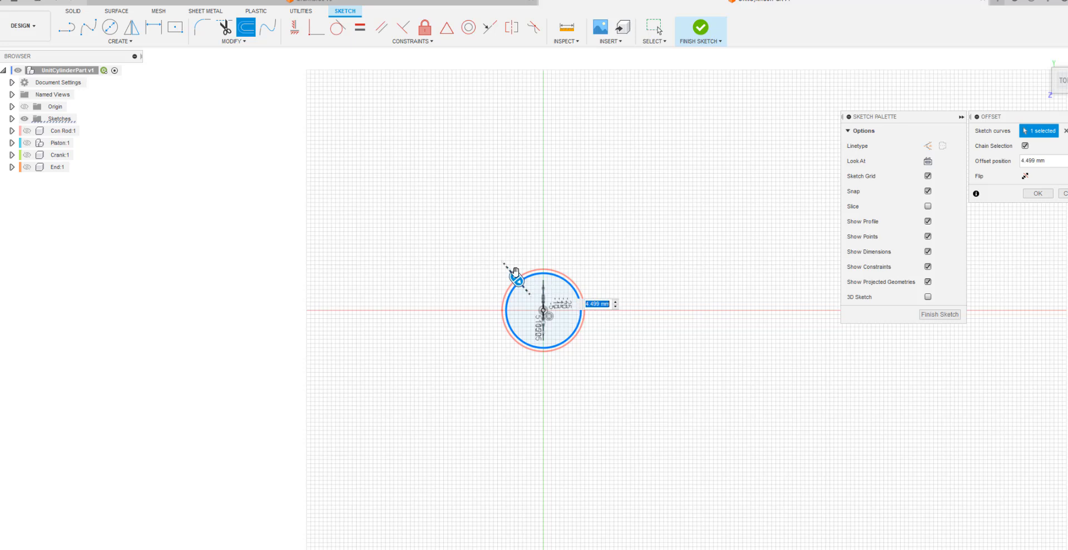
drag(515, 278, 506, 271)
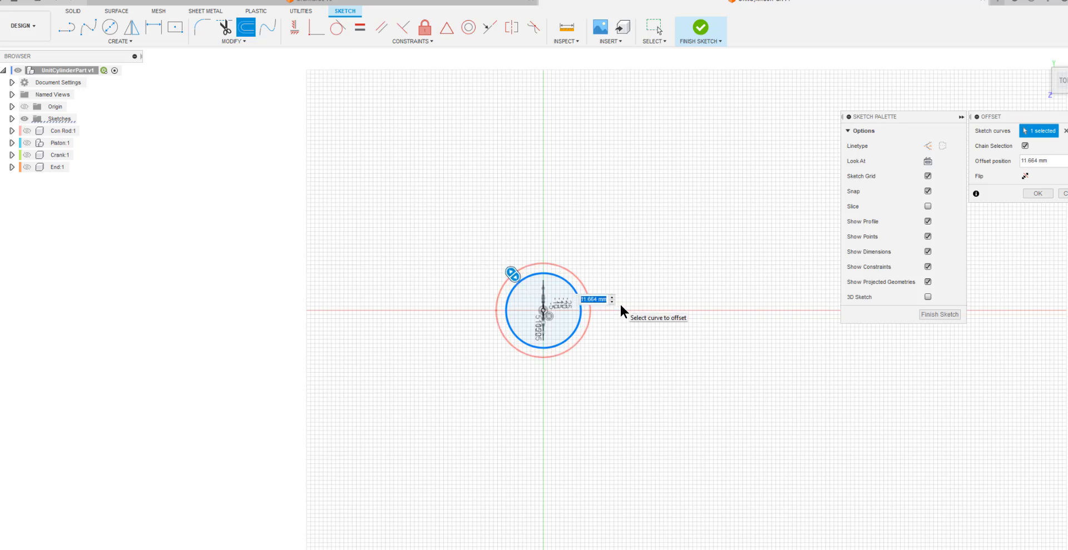
text(12)
key(Return)
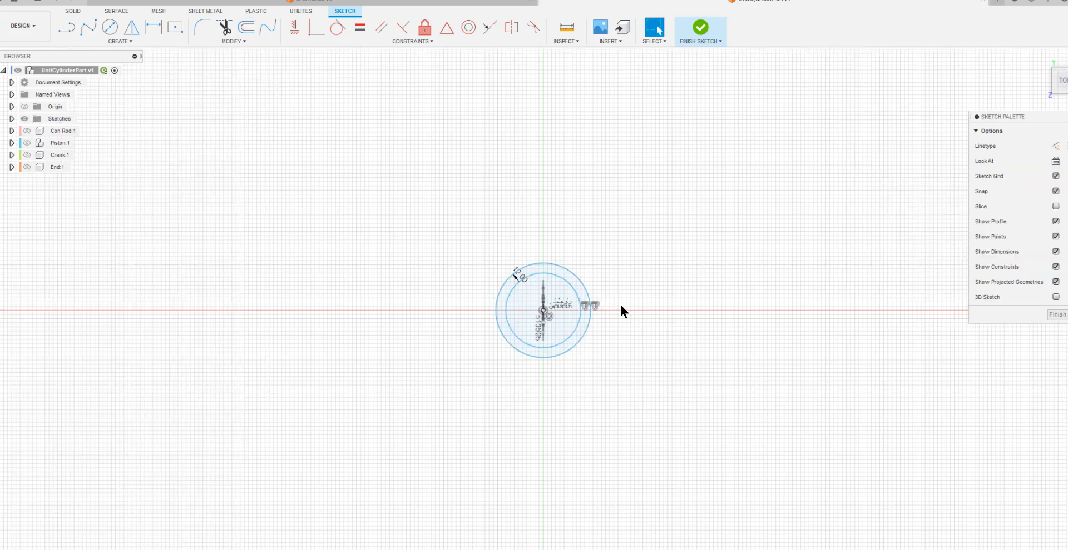
Finish the ring sketch and show the design's sketches
click(558, 265)
click(554, 273)
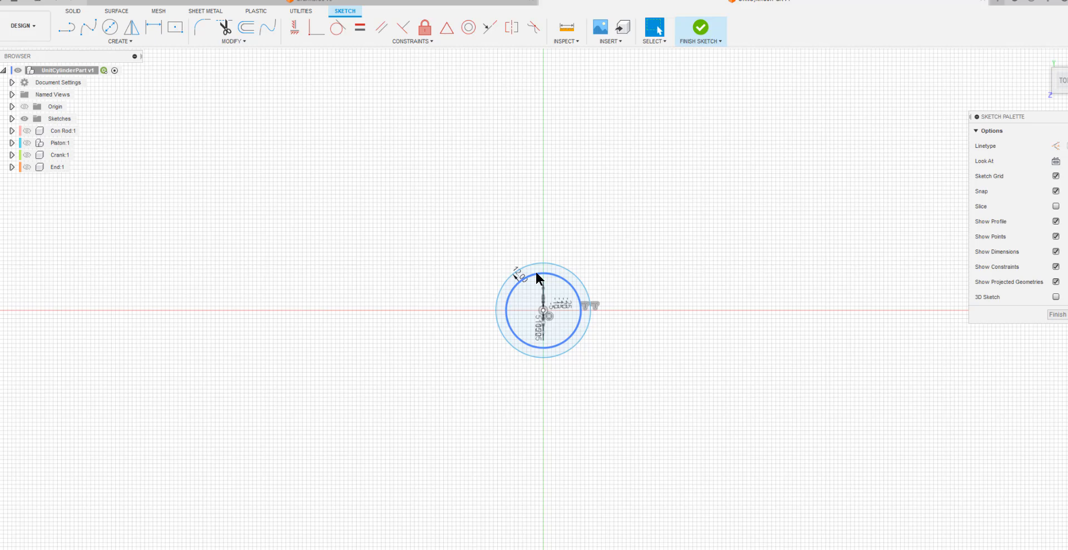
key(Escape)
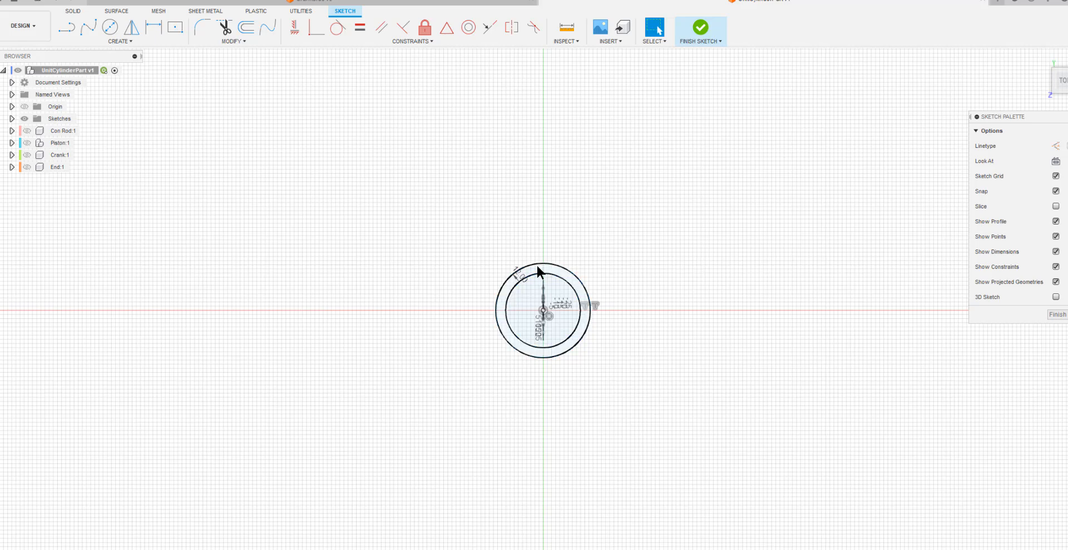
click(700, 27)
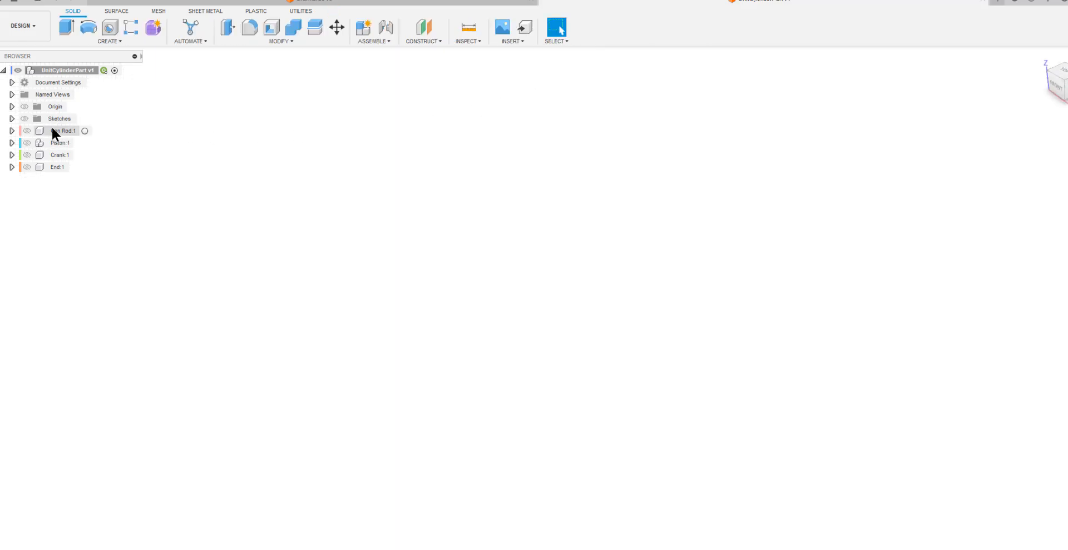
click(24, 118)
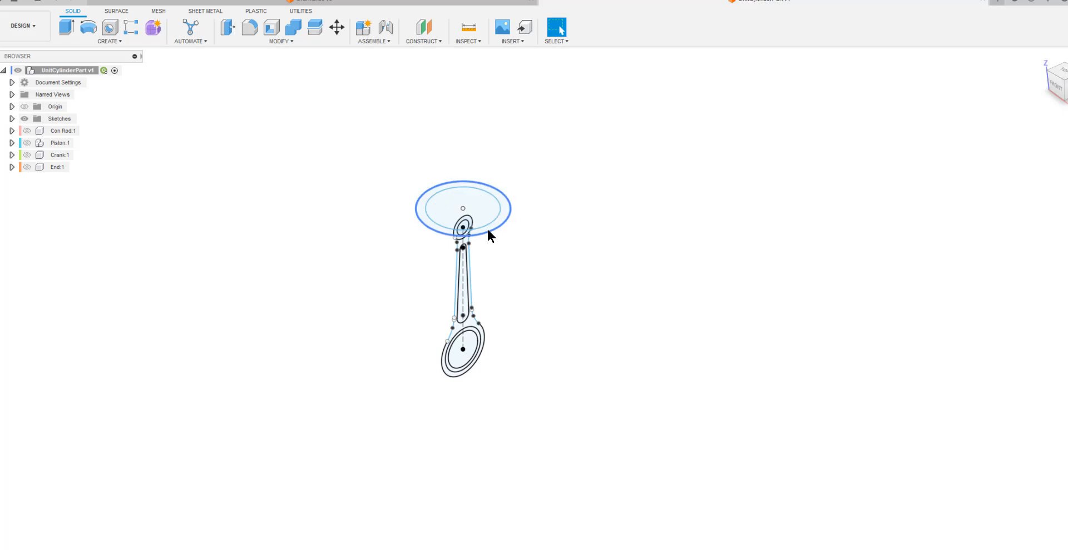
Extrude the ring profile on two sides, about 106 mm upward and about 42 mm downward
click(119, 40)
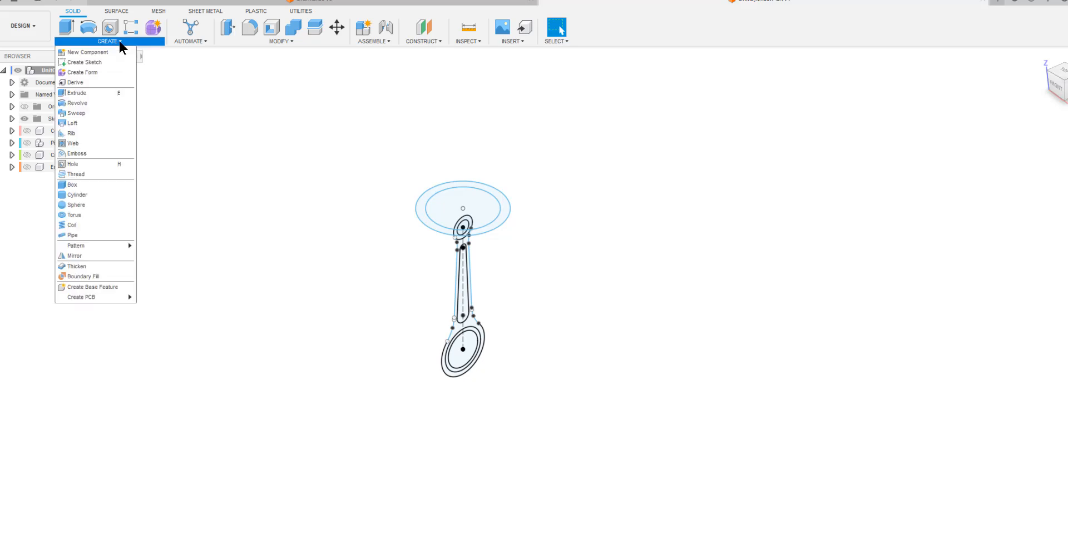
click(78, 95)
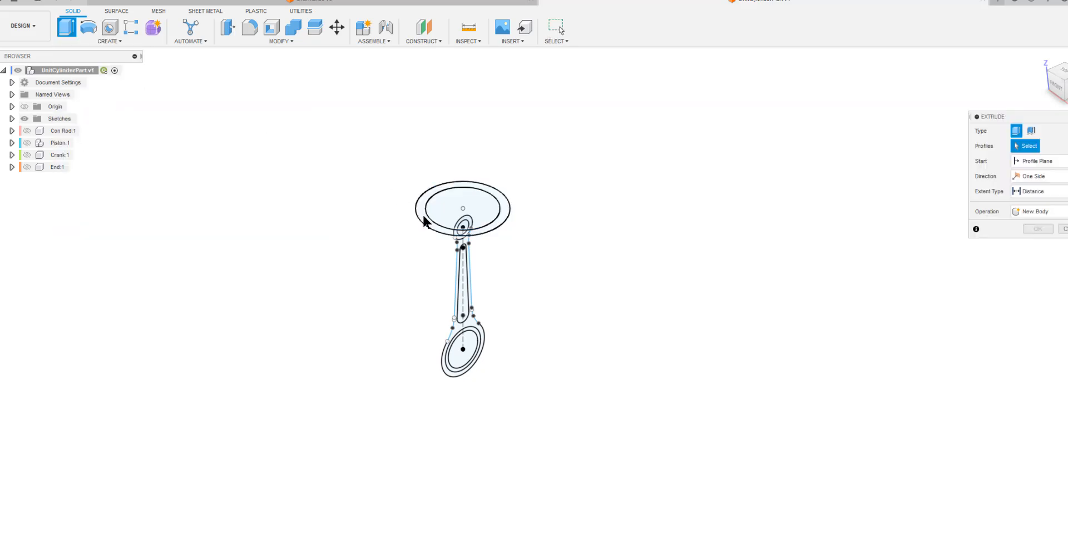
click(422, 220)
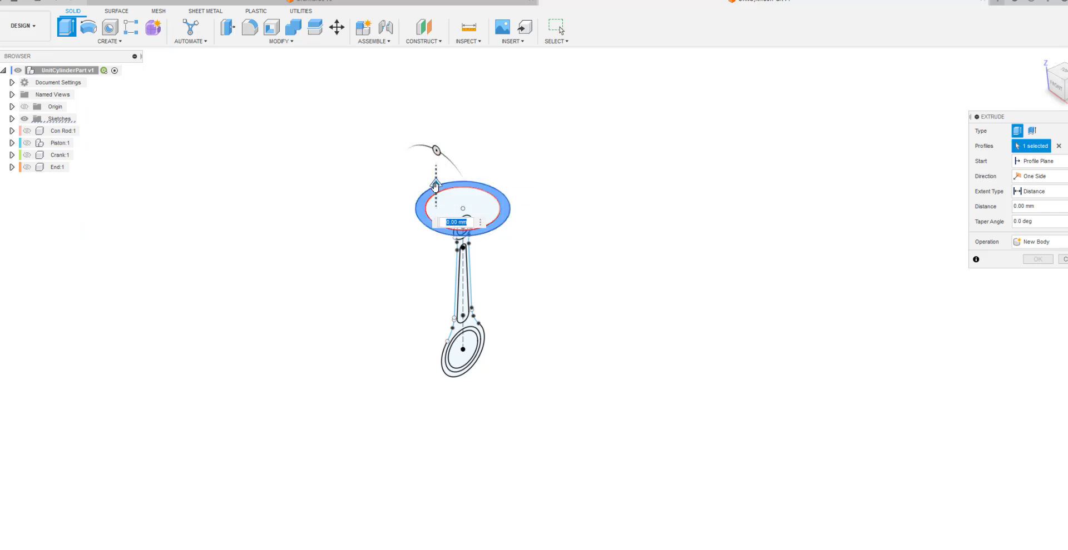
drag(436, 186, 435, 114)
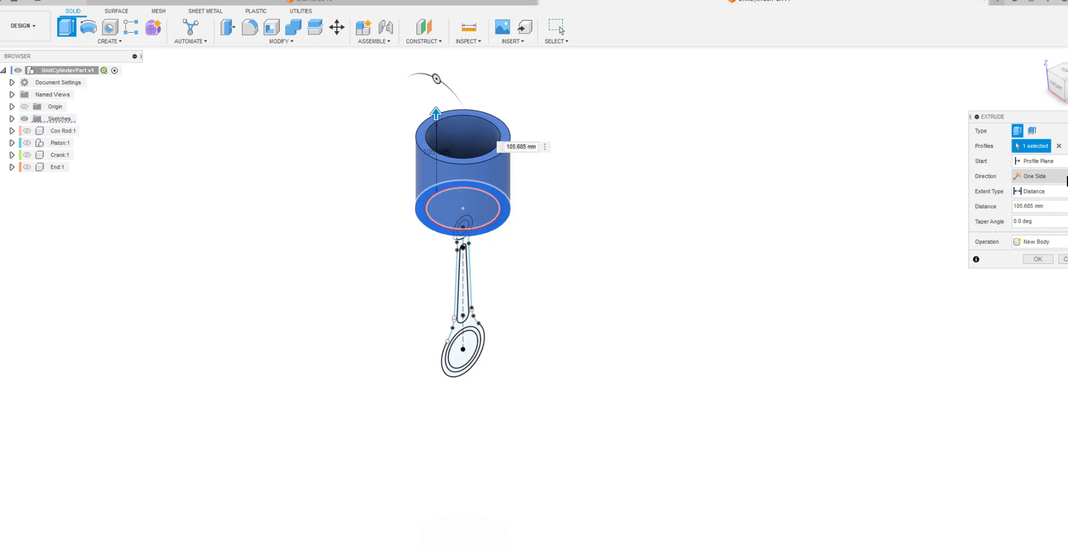
click(1038, 176)
click(1043, 204)
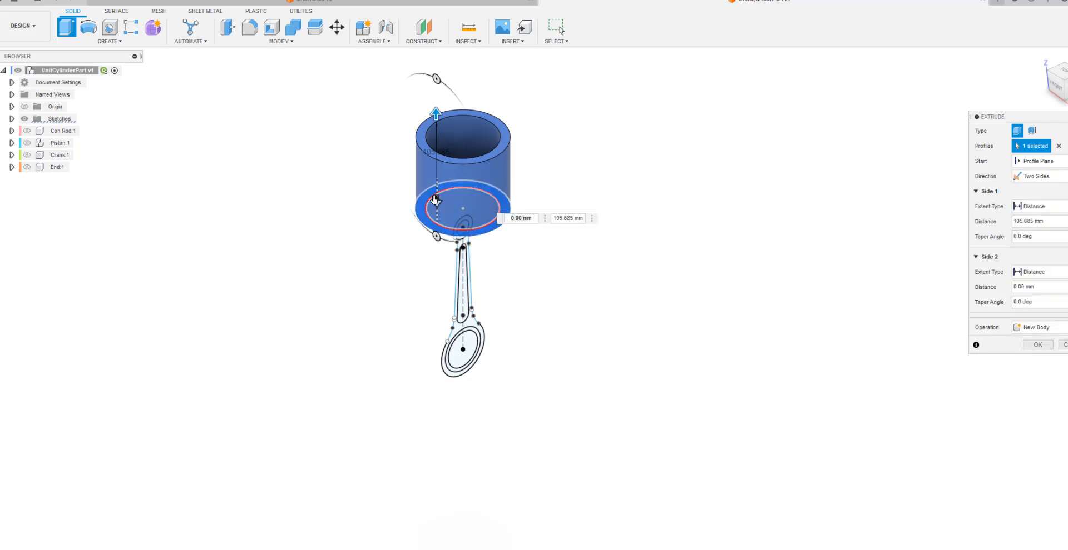
drag(437, 200, 437, 229)
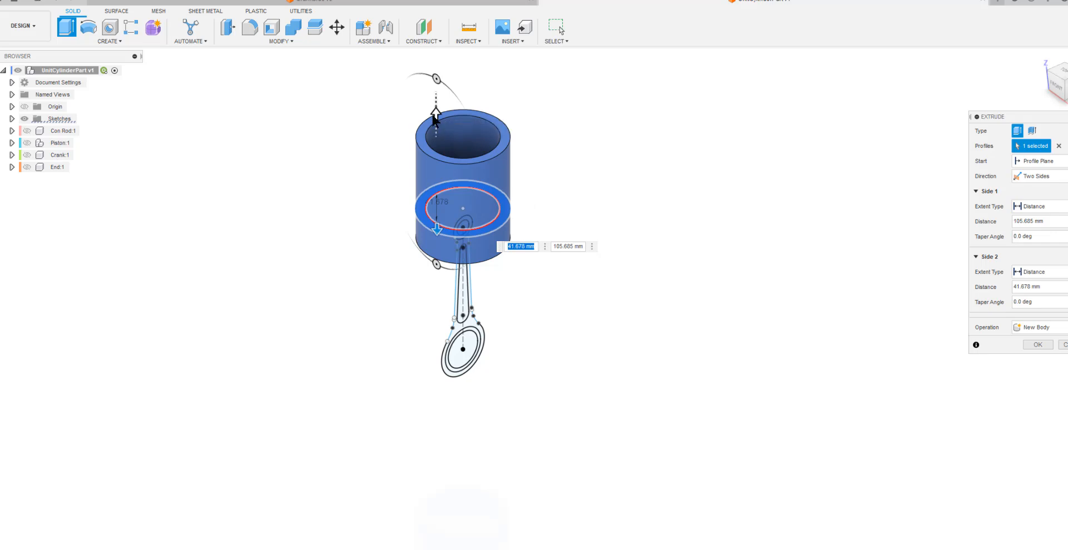
Set the two-sided ring extrusion to create a new component and complete it
click(1038, 346)
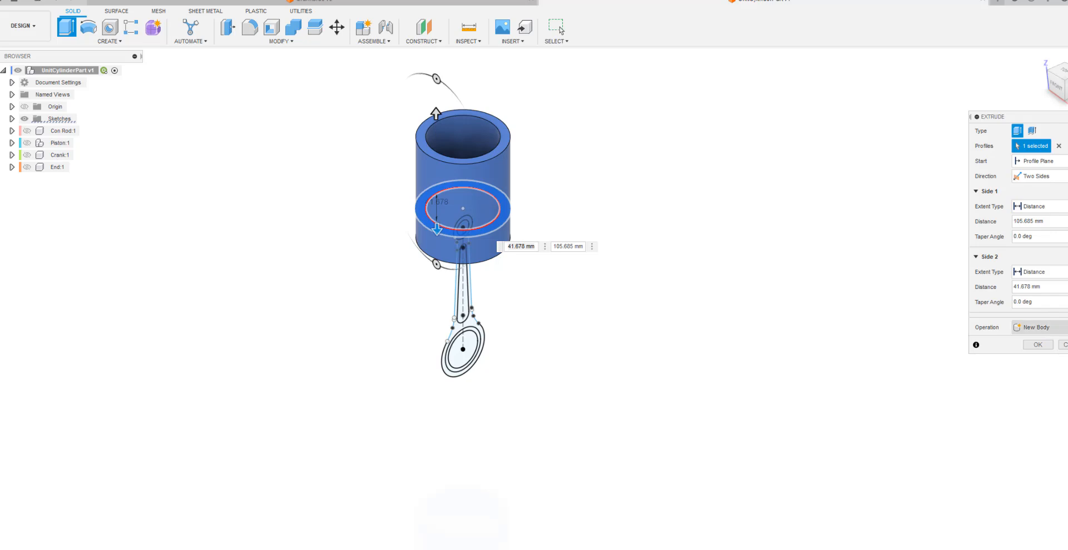
click(1039, 327)
click(1048, 381)
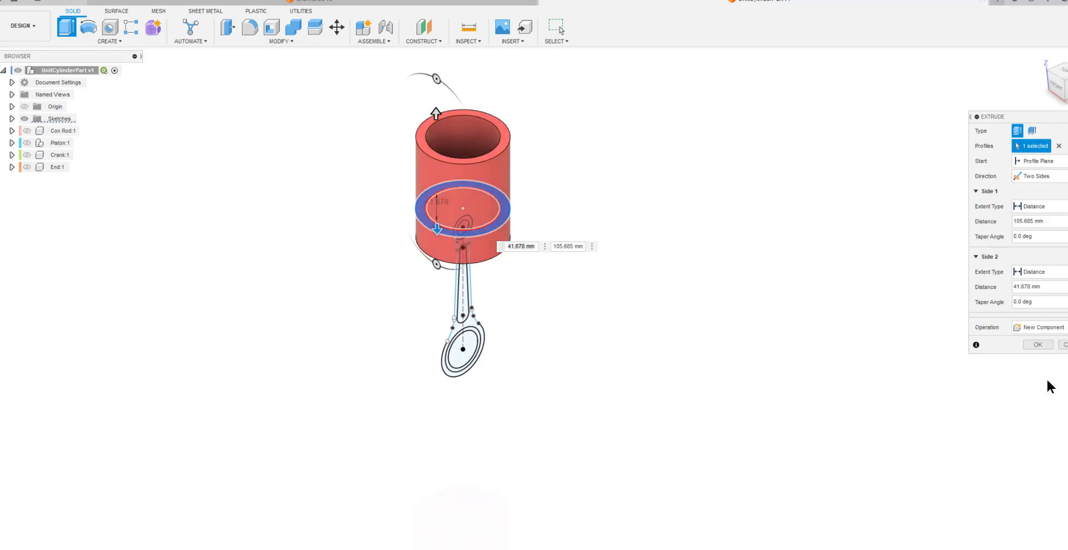
click(590, 247)
key(Return)
Rename the newly extruded component as Cylinder
click(74, 179)
click(75, 179)
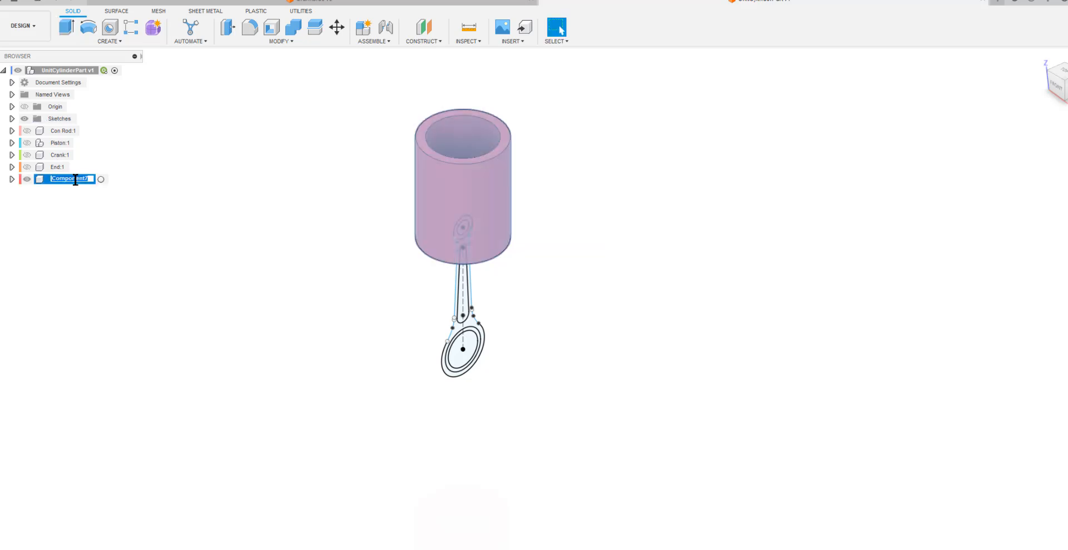
text(Cylinder)
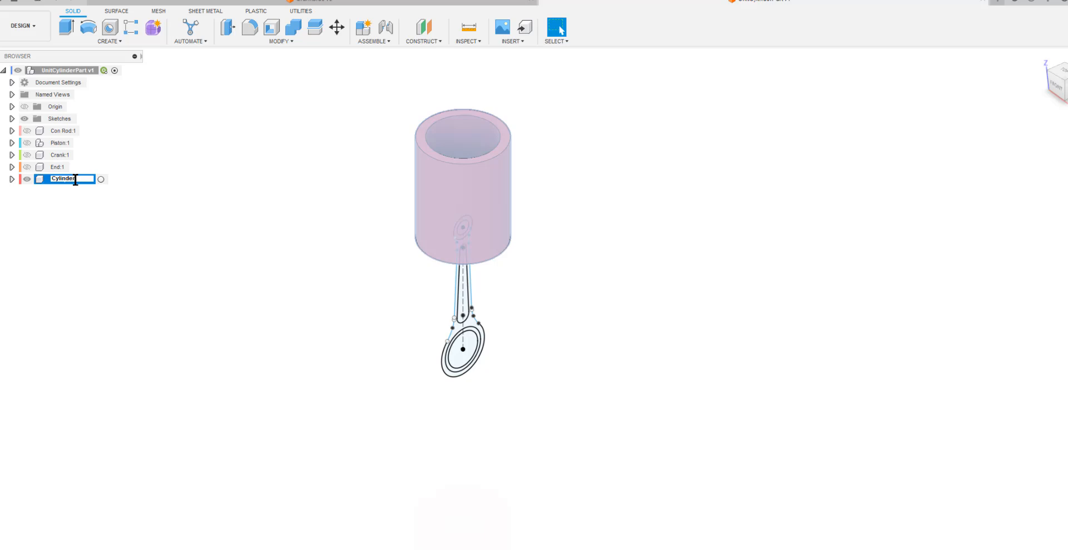
key(Return)
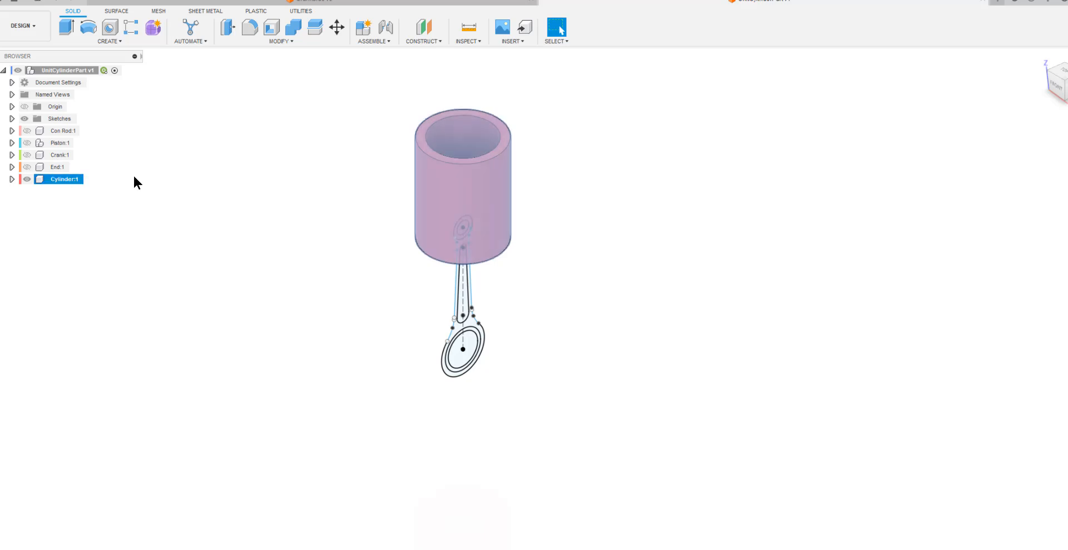
Set the Cylinder component's opacity to 30% and clear the selection
right_click(42, 176)
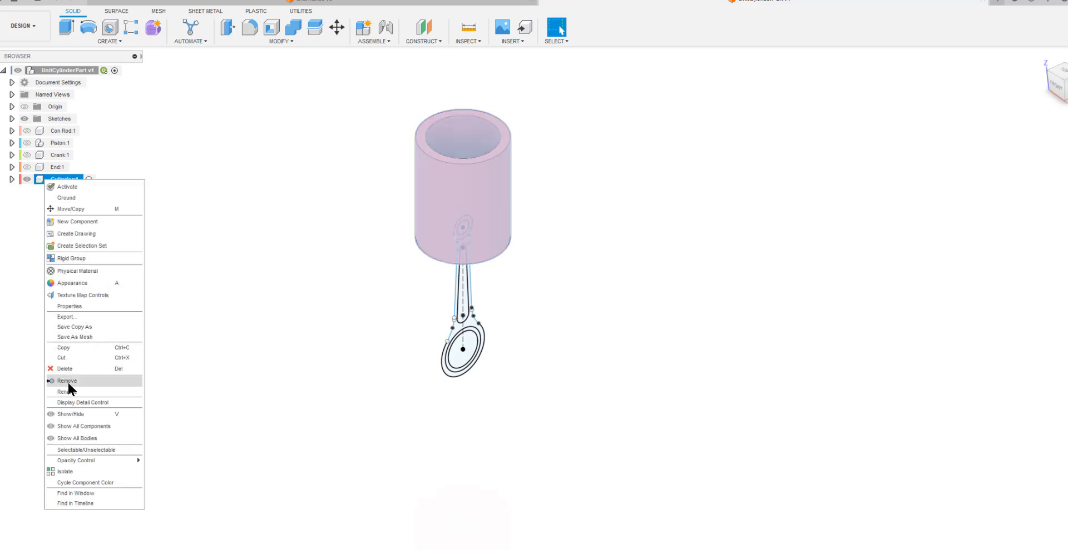
mouse_move(87, 461)
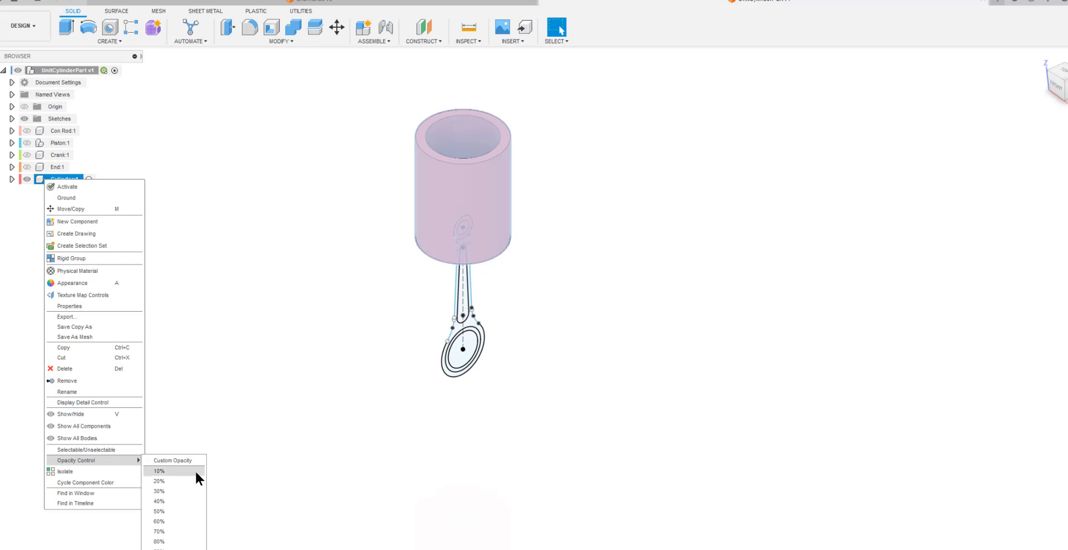
click(175, 490)
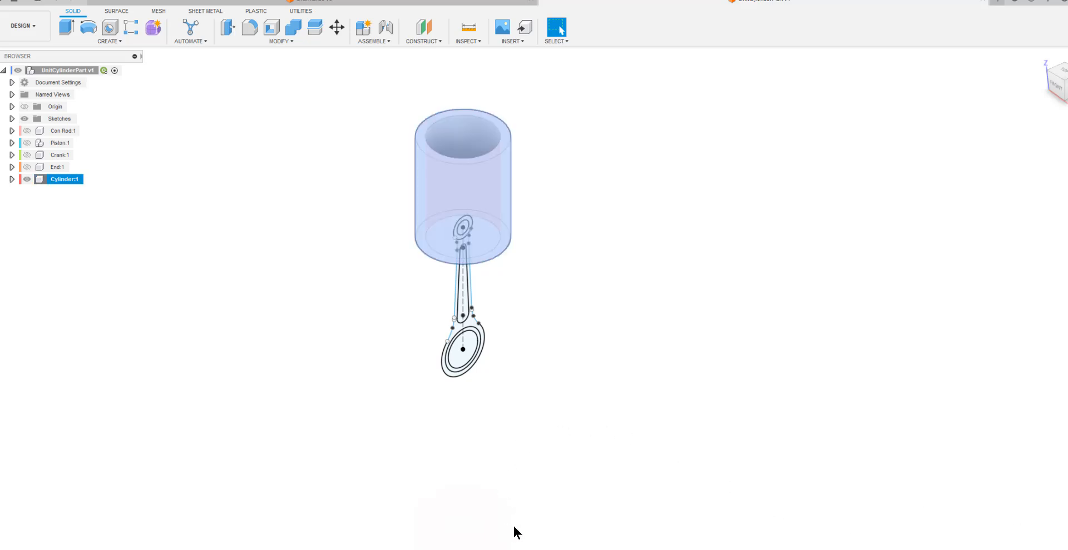
click(287, 320)
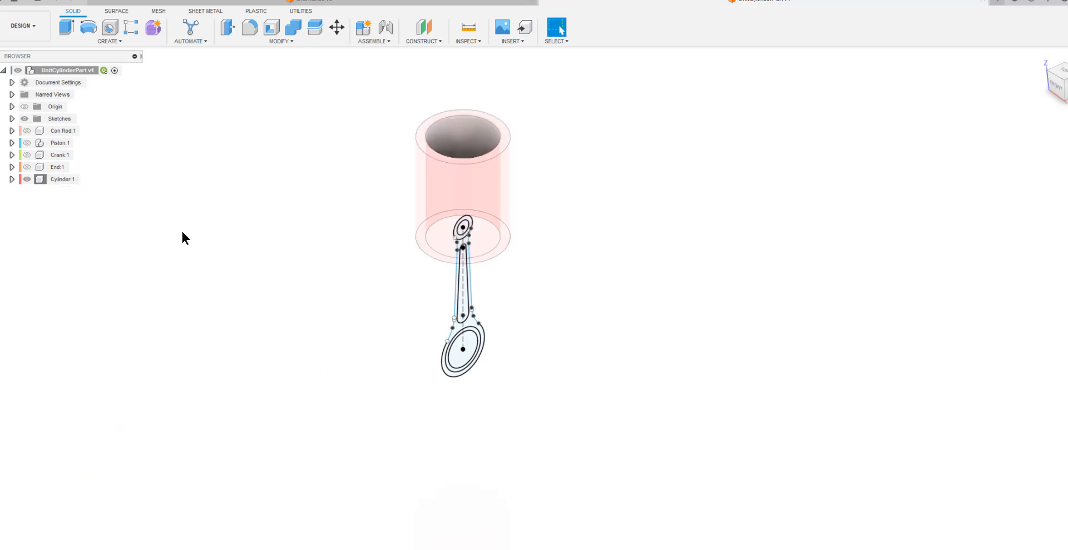
Make the hidden Con Rod, Piston, Crank and End components visible again
click(27, 130)
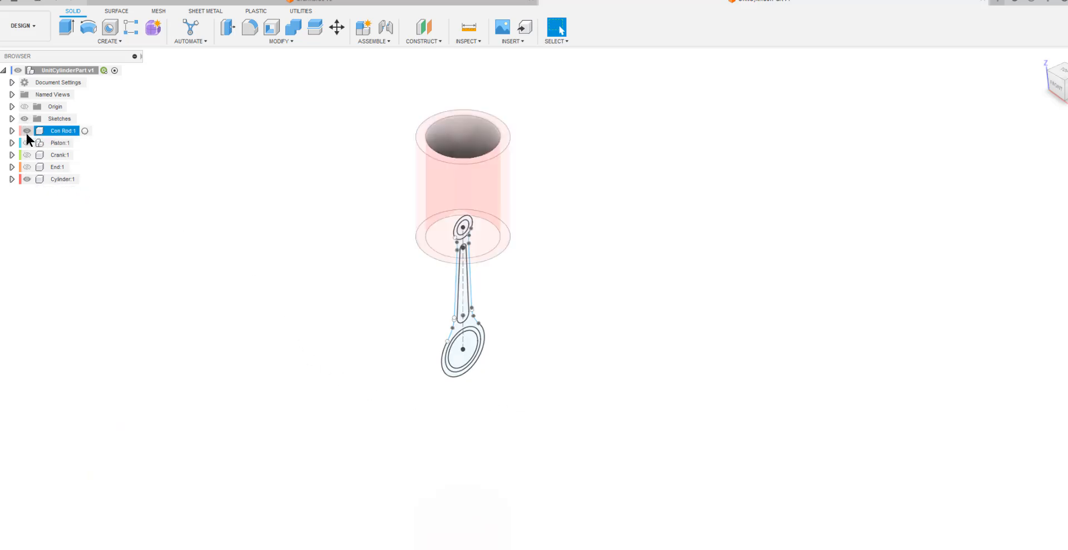
click(26, 142)
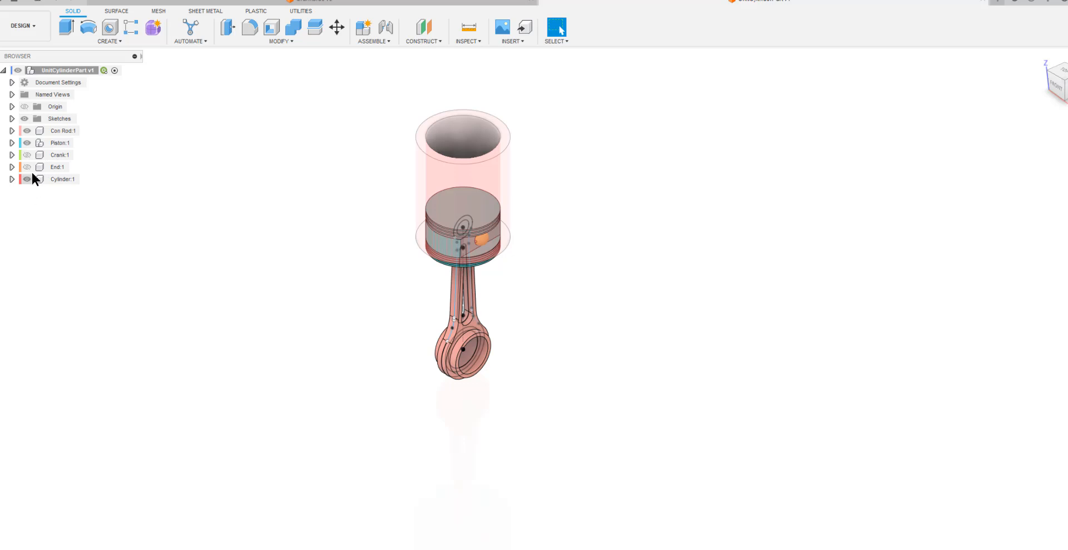
click(27, 155)
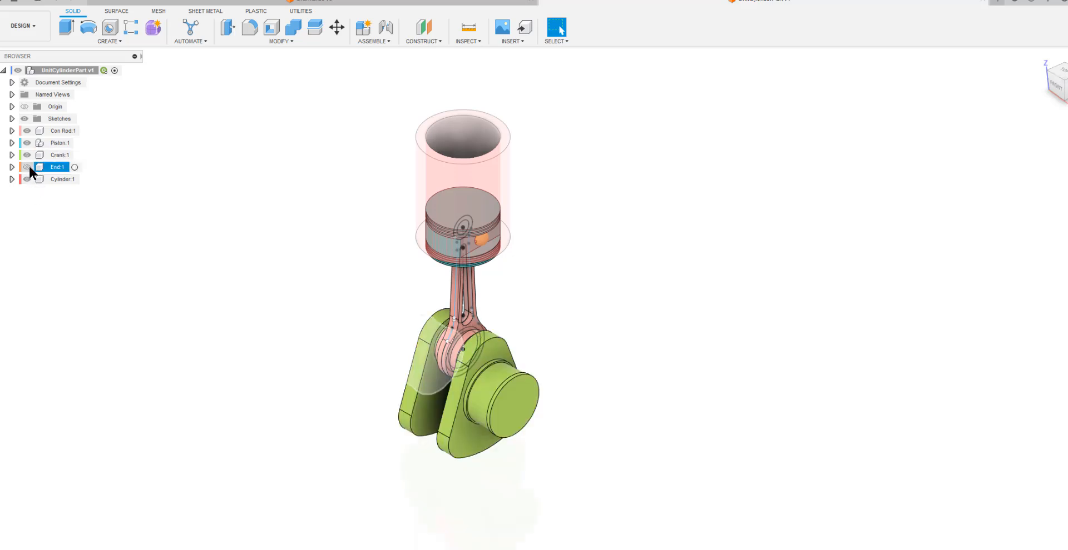
click(27, 167)
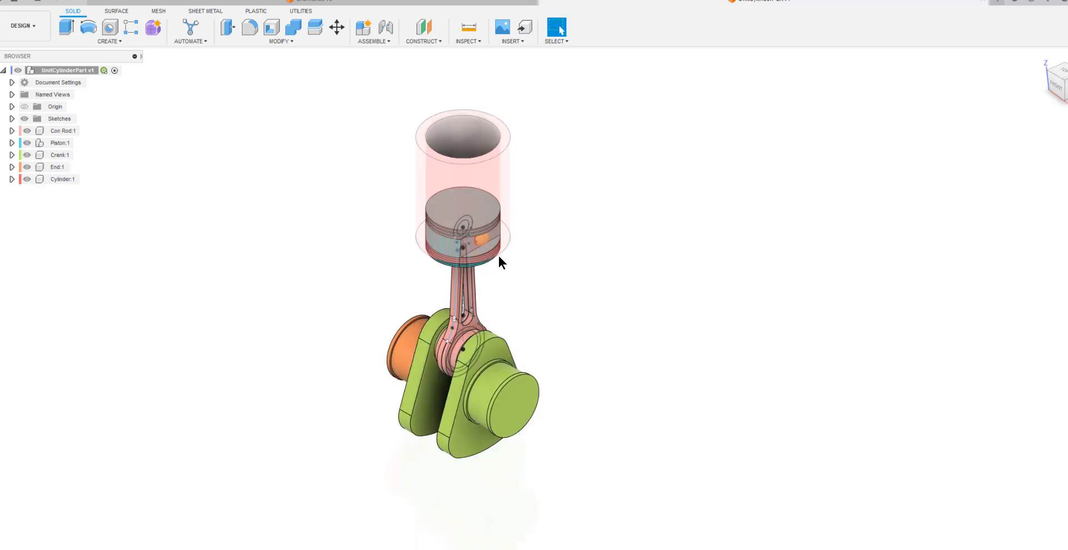